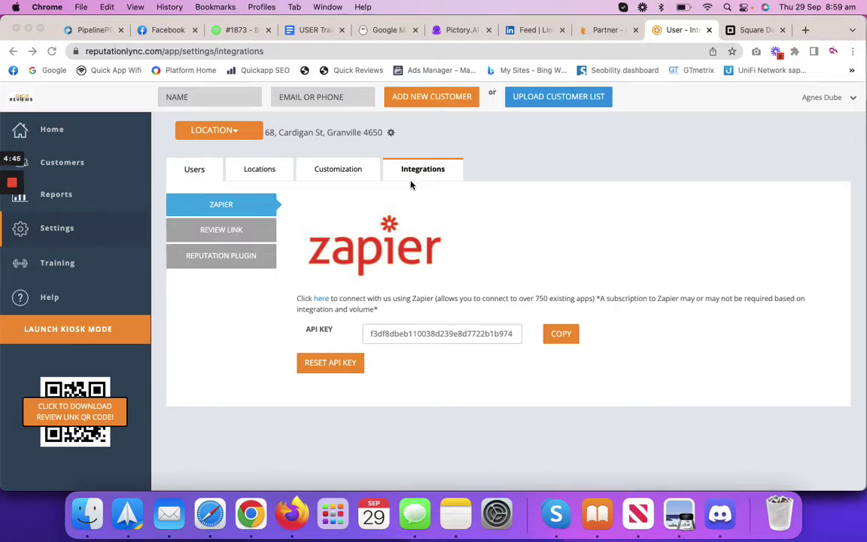
- Copy the ReputationLync API key for Zapier and open the Zapier invite link
click(559, 339)
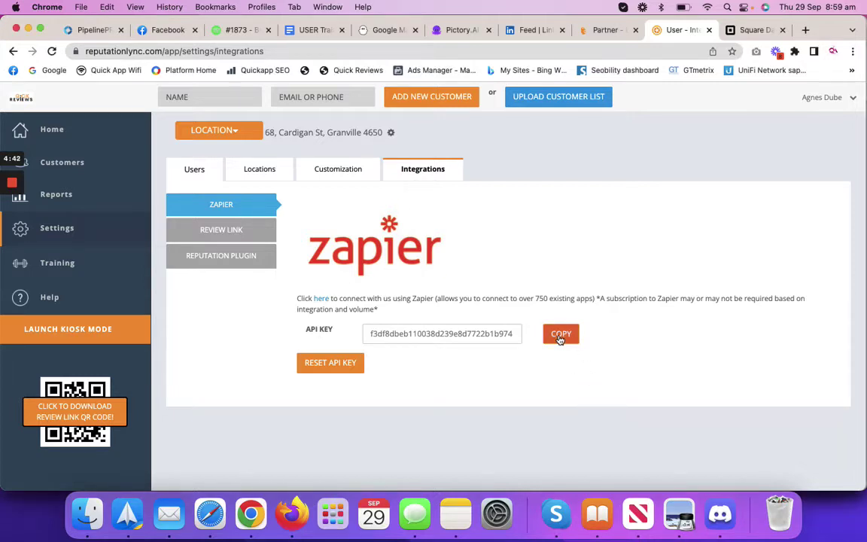
click(321, 299)
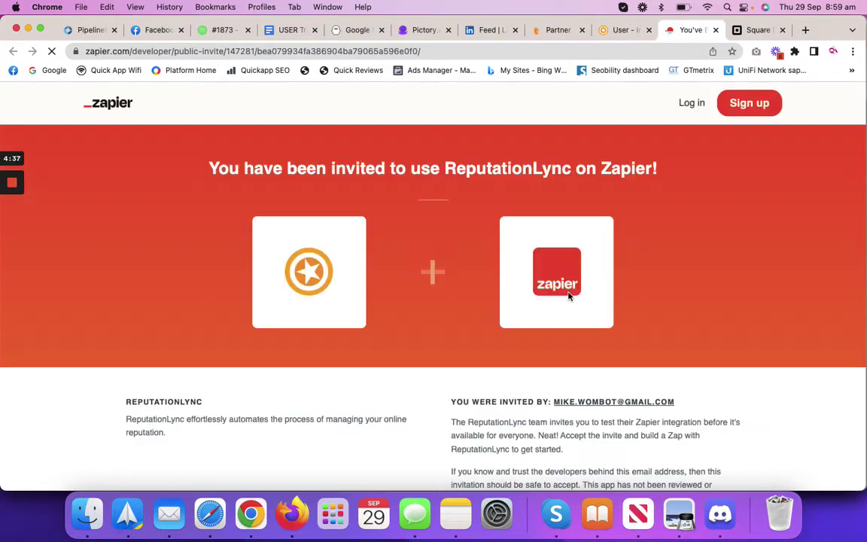
- Accept the ReputationLync invite on Zapier and choose to build a Zap
scroll(510, 255, down, 3)
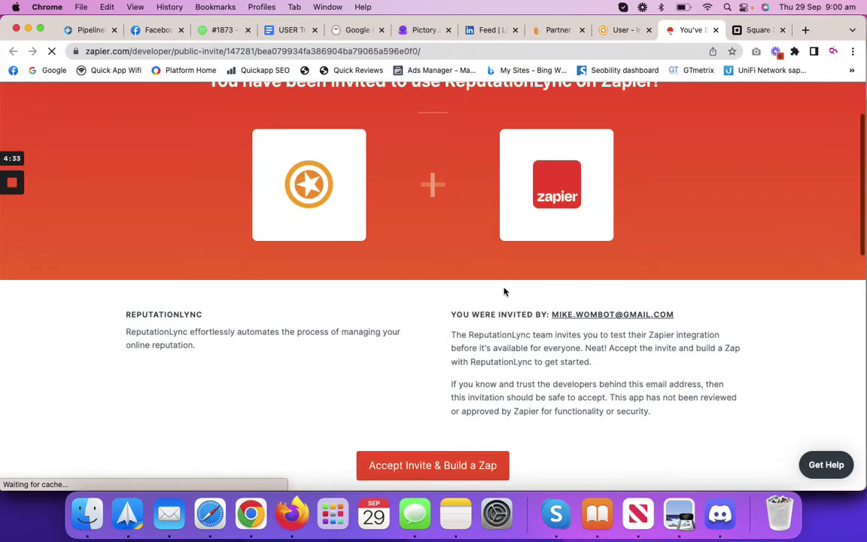
scroll(503, 291, down, 2)
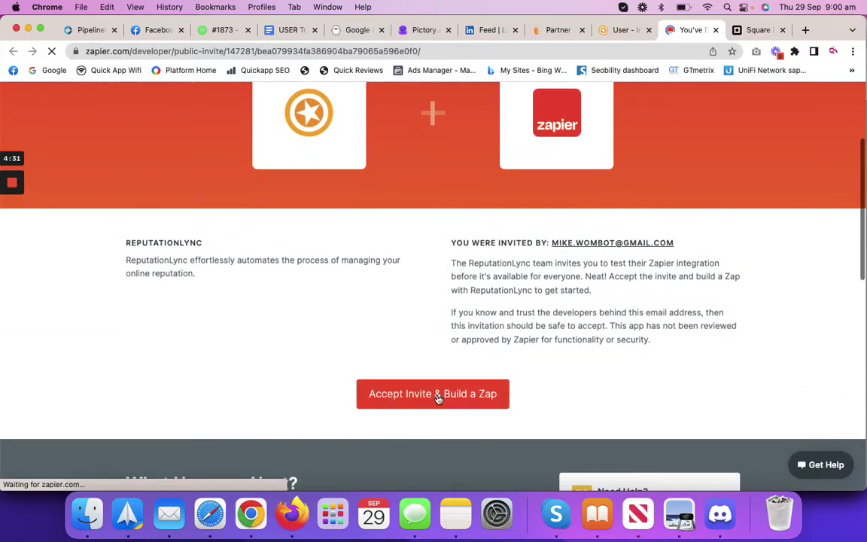
click(438, 397)
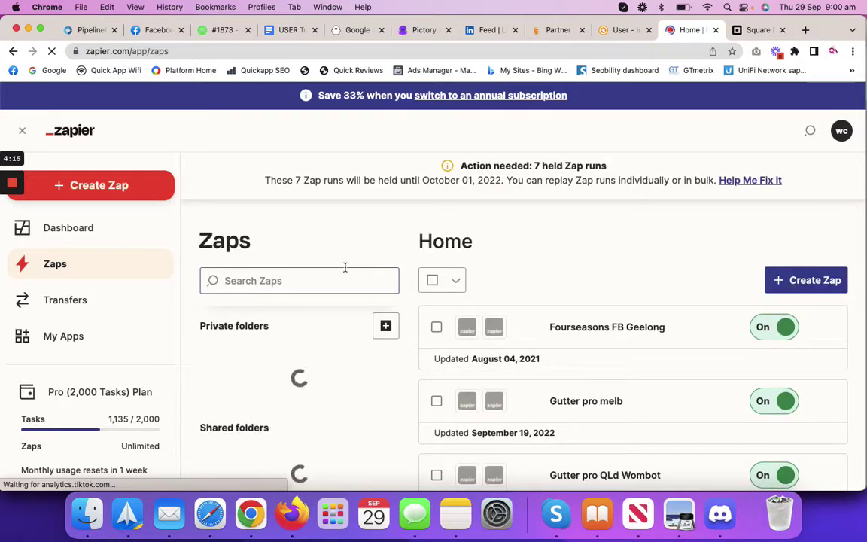
- Create a new Zap and choose Square, searched as 'Sqa', as the trigger app
click(803, 283)
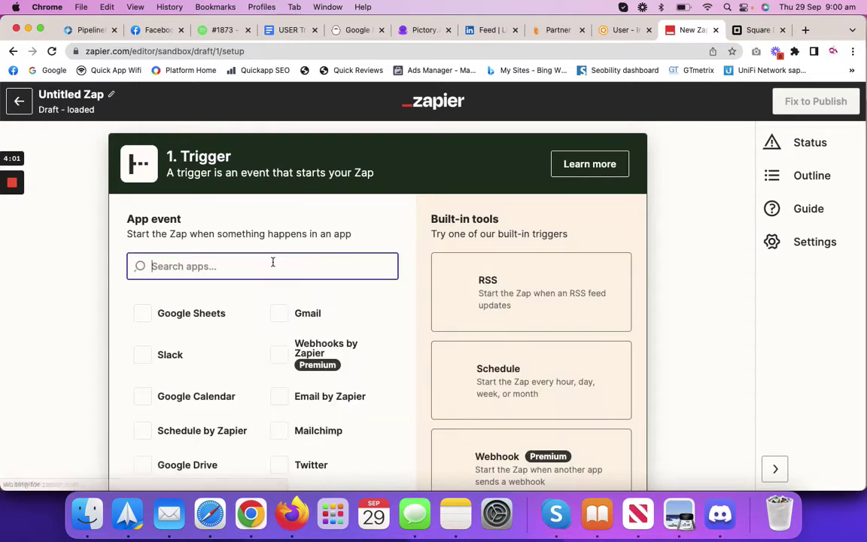
text(Sqa)
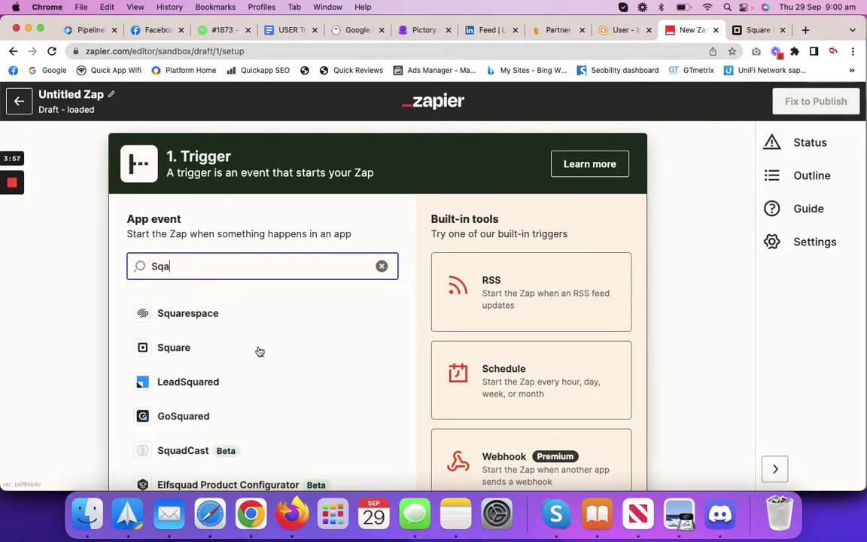
click(161, 350)
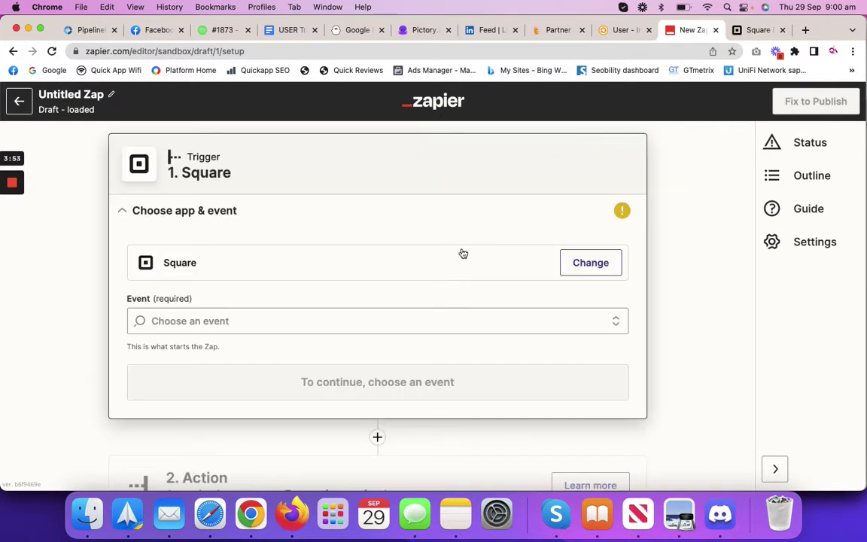
- Set the Square trigger event to New Customer using the Square Zebra Aesthetics account
click(380, 313)
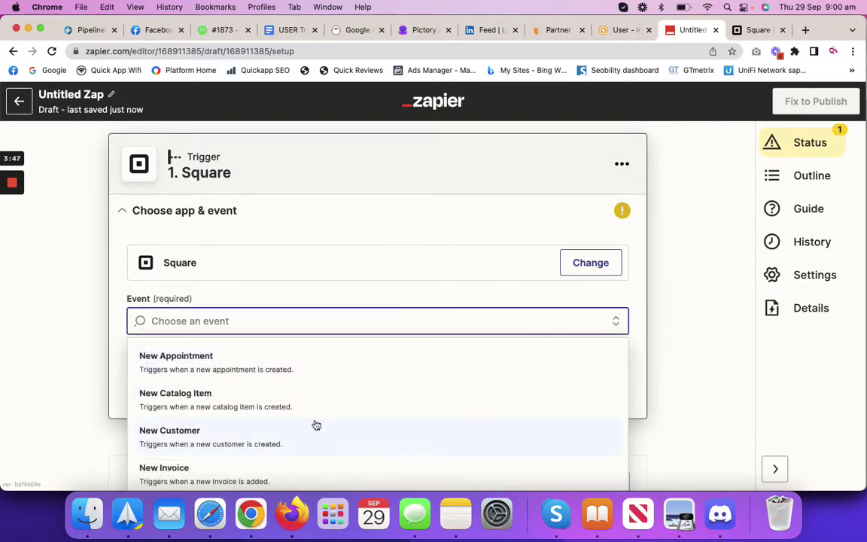
click(295, 444)
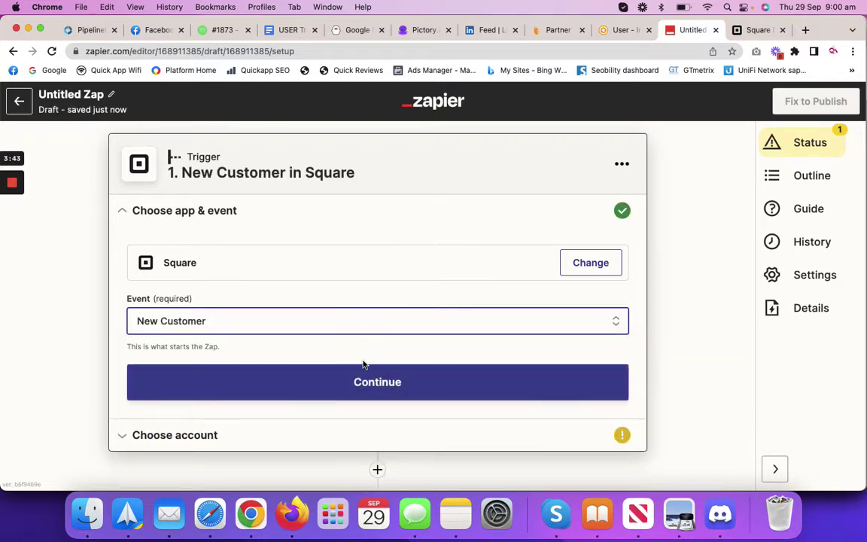
click(354, 381)
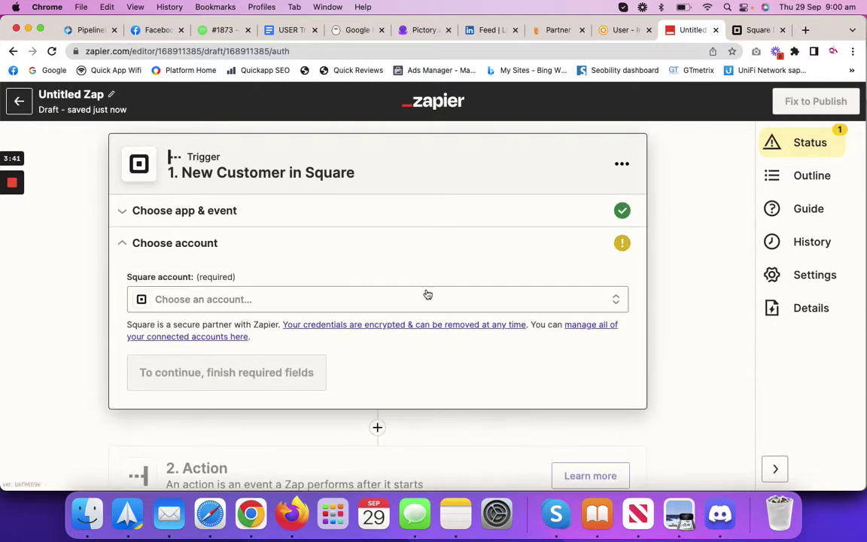
click(417, 303)
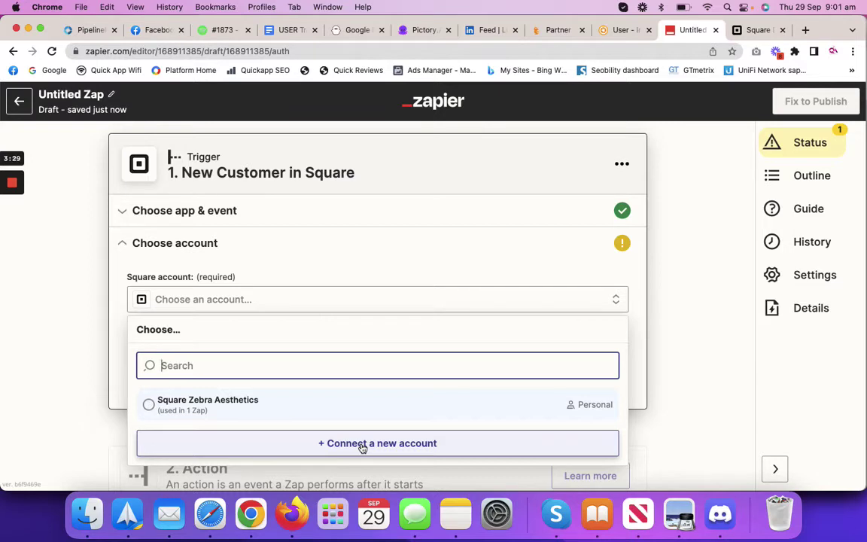
click(249, 404)
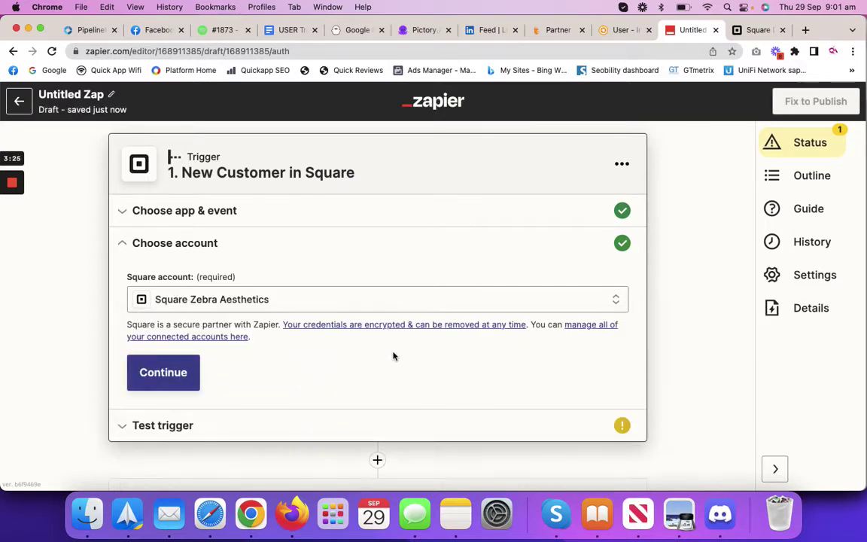
- Test the Square trigger to fetch a sample customer, then move on to the Action step
click(163, 374)
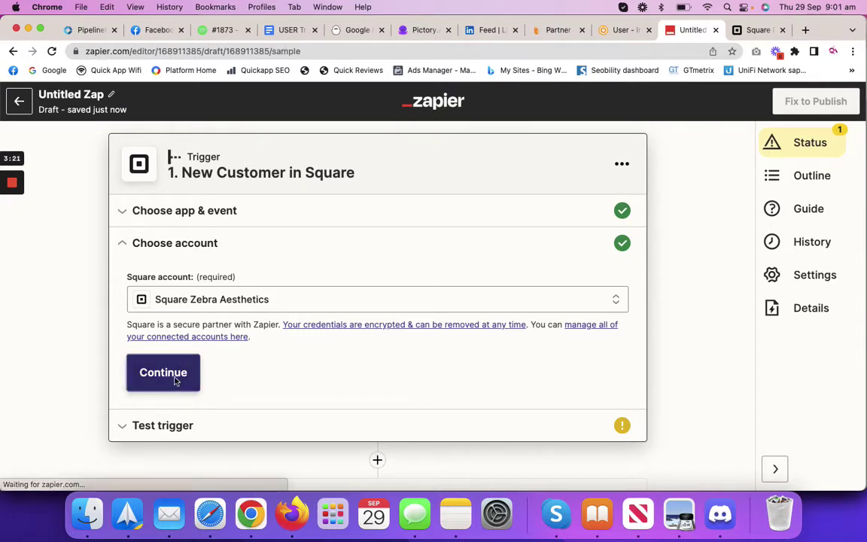
click(366, 359)
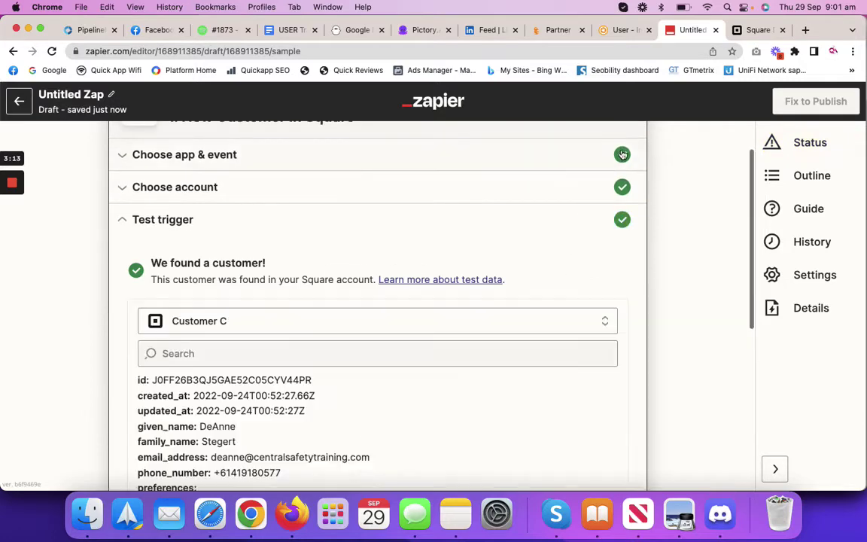
scroll(542, 386, down, 5)
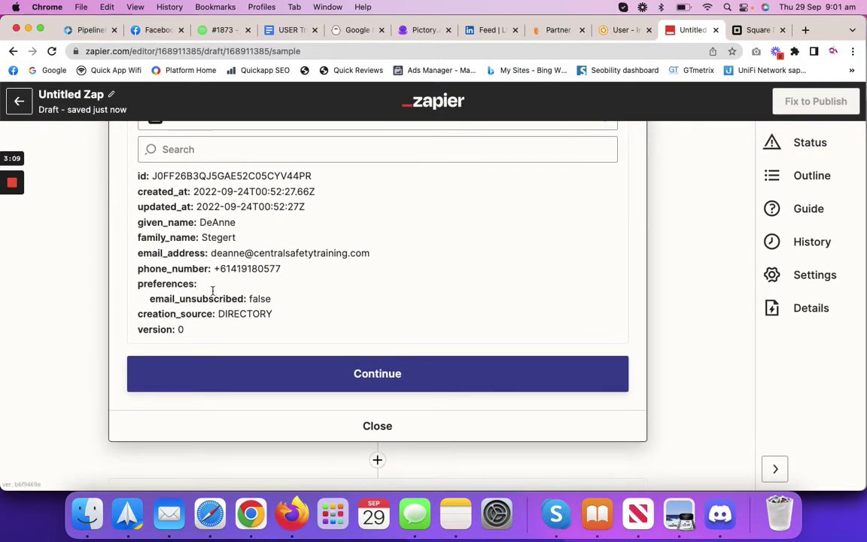
click(384, 369)
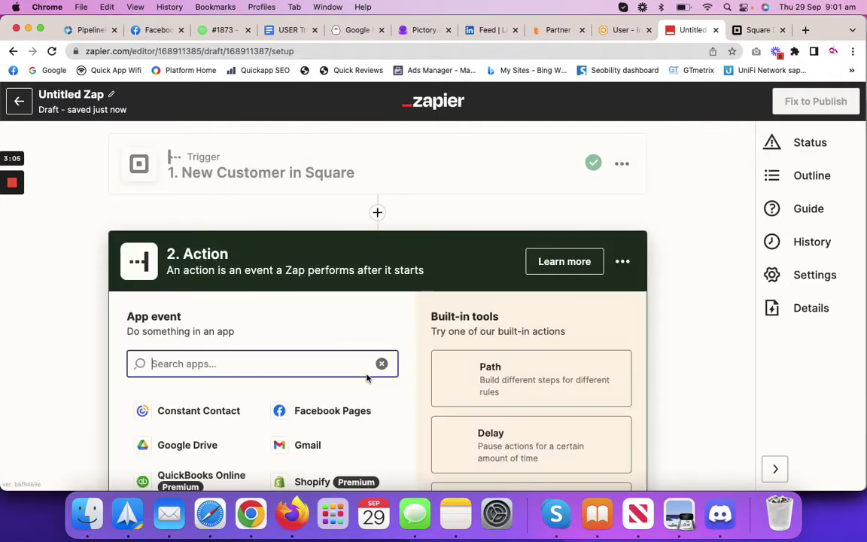
- Search the app list and choose ReputationLync (Latest, By Invite) as the action app
text(Rep)
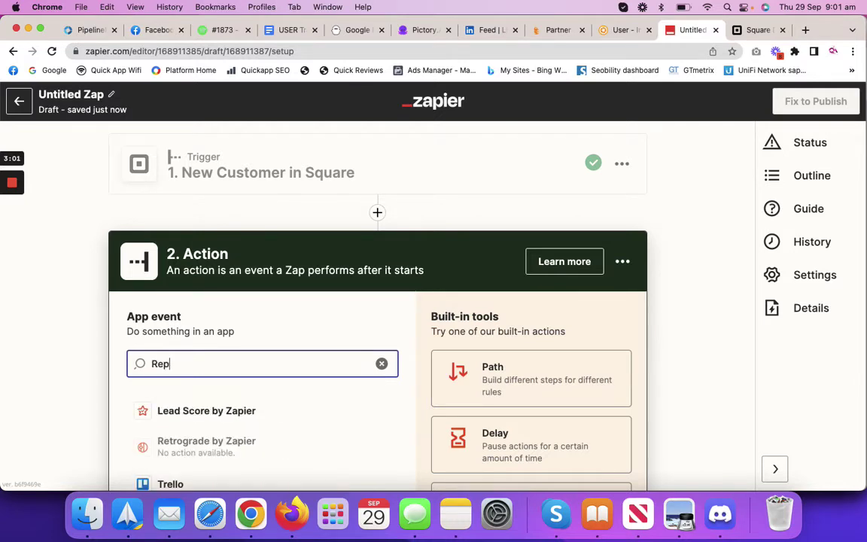
scroll(381, 344, down, 1)
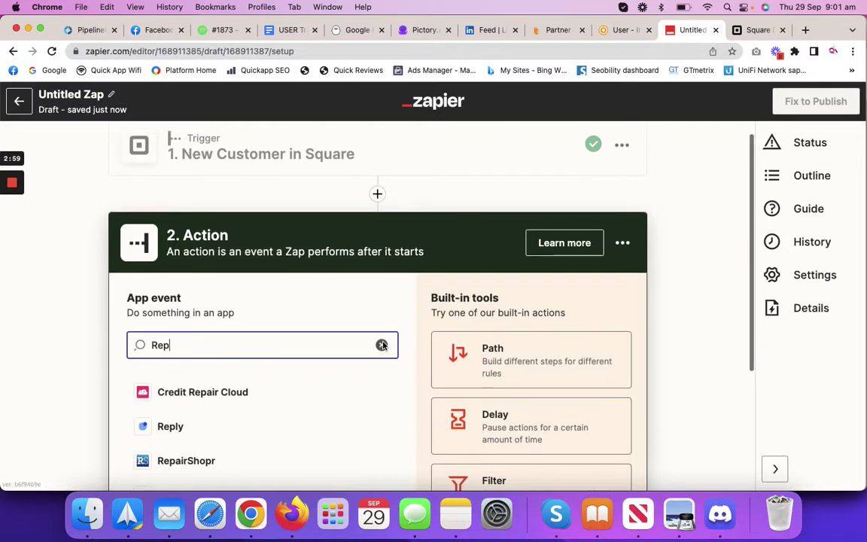
scroll(261, 404, down, 3)
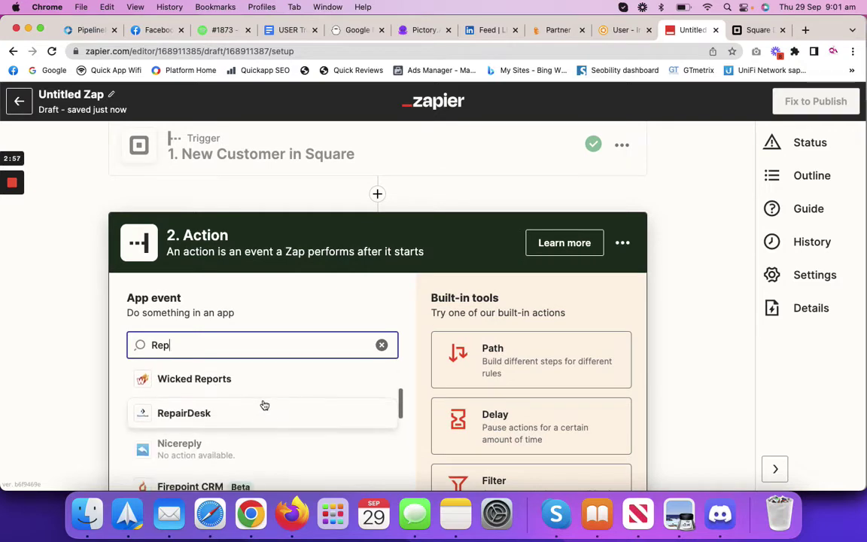
scroll(264, 406, down, 1)
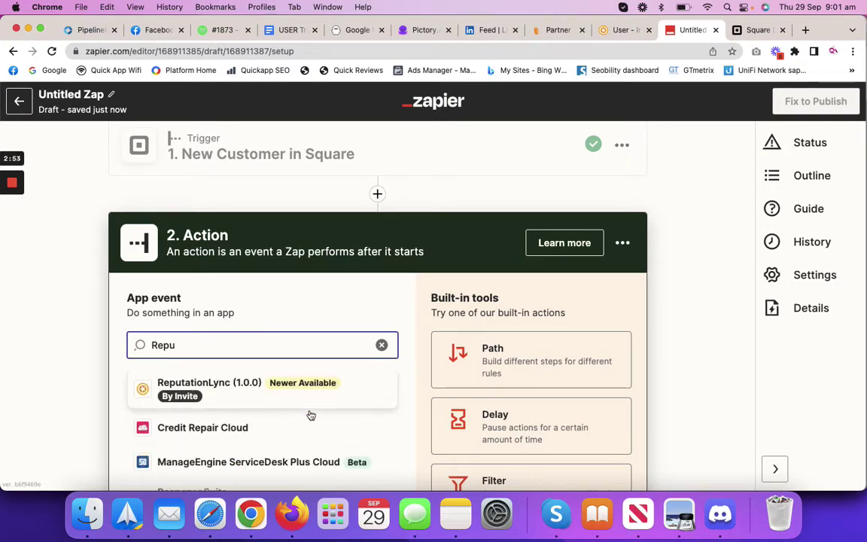
scroll(308, 414, down, 2)
scroll(309, 418, up, 2)
scroll(310, 419, up, 3)
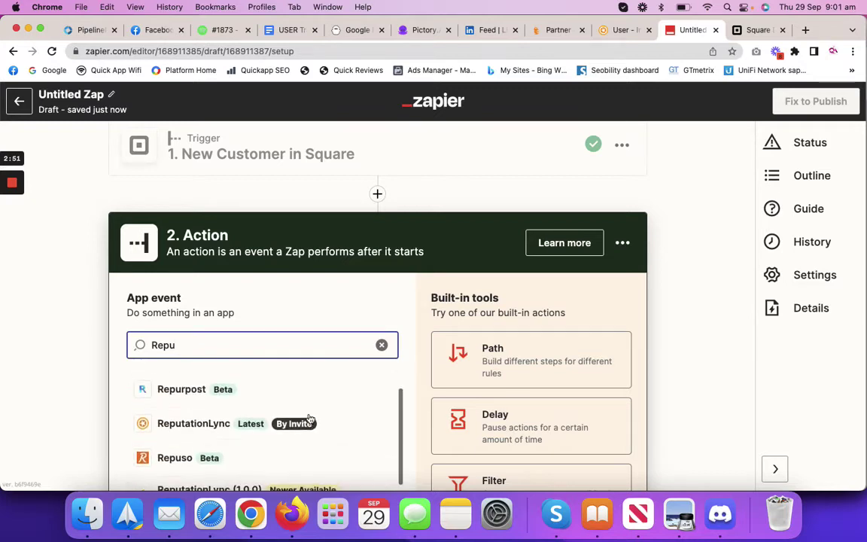
click(191, 426)
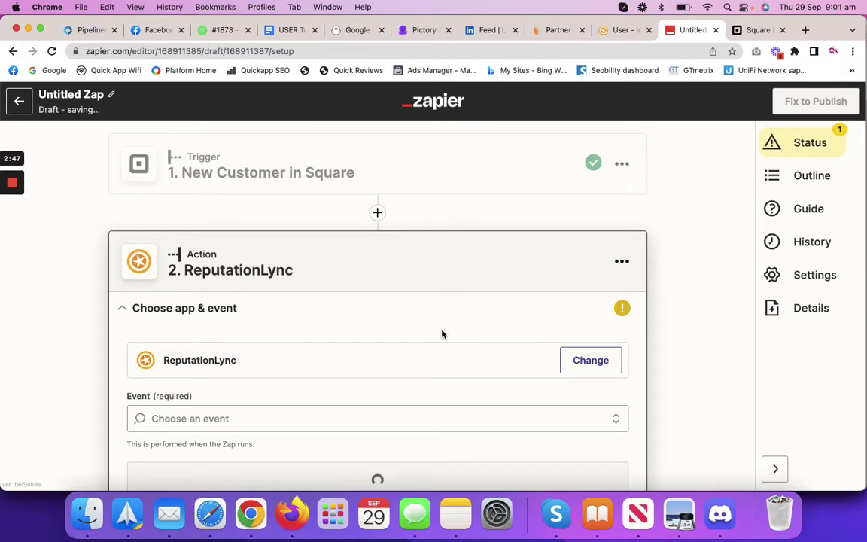
- Set the ReputationLync action event to Add New Customer and begin connecting a new account
scroll(442, 333, down, 1)
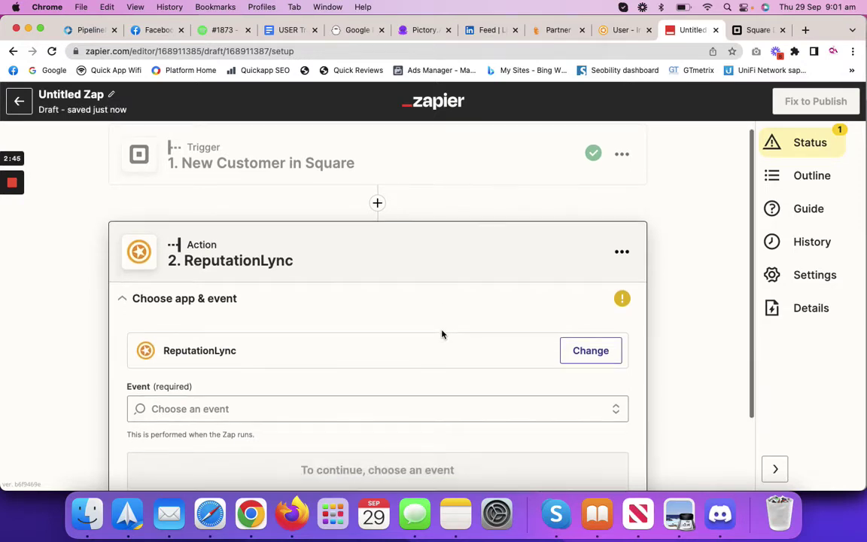
click(379, 415)
click(297, 457)
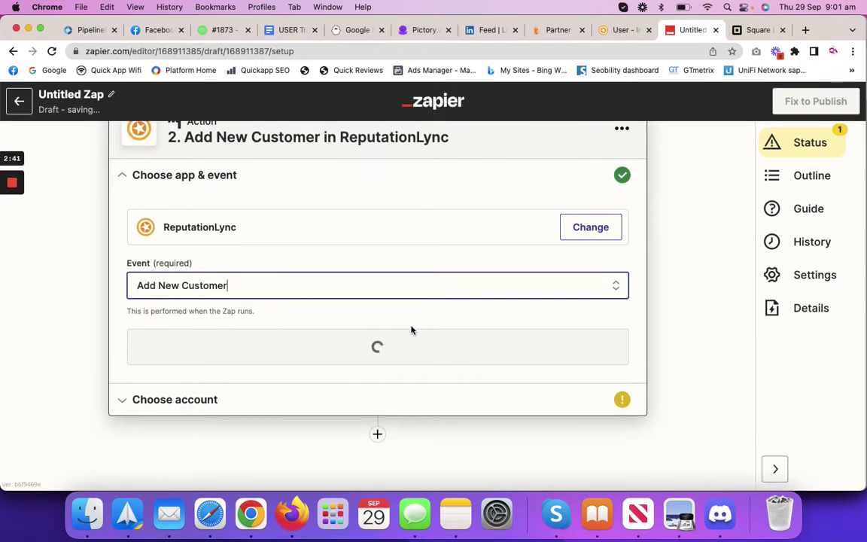
click(378, 353)
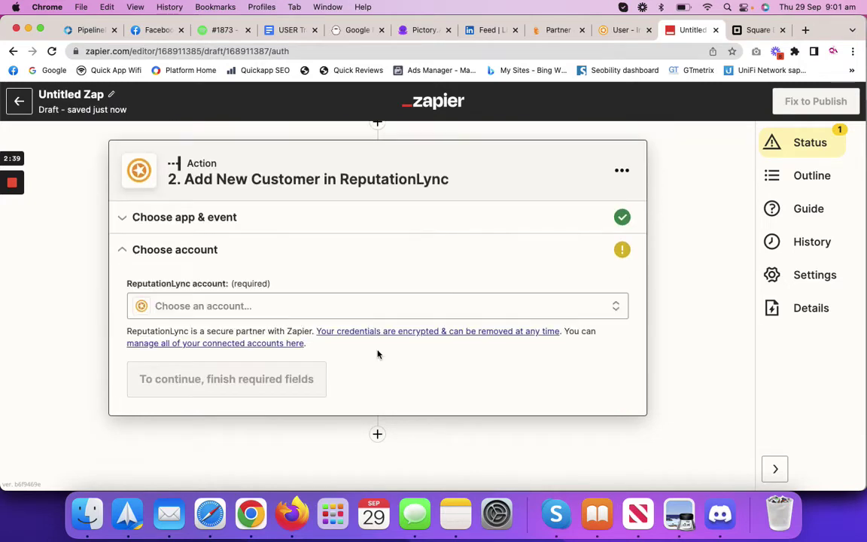
click(372, 301)
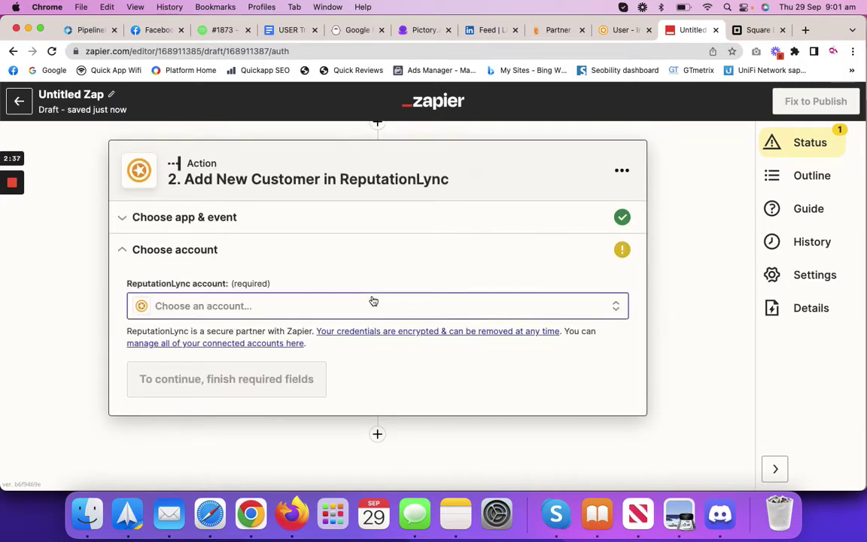
scroll(365, 385, down, 4)
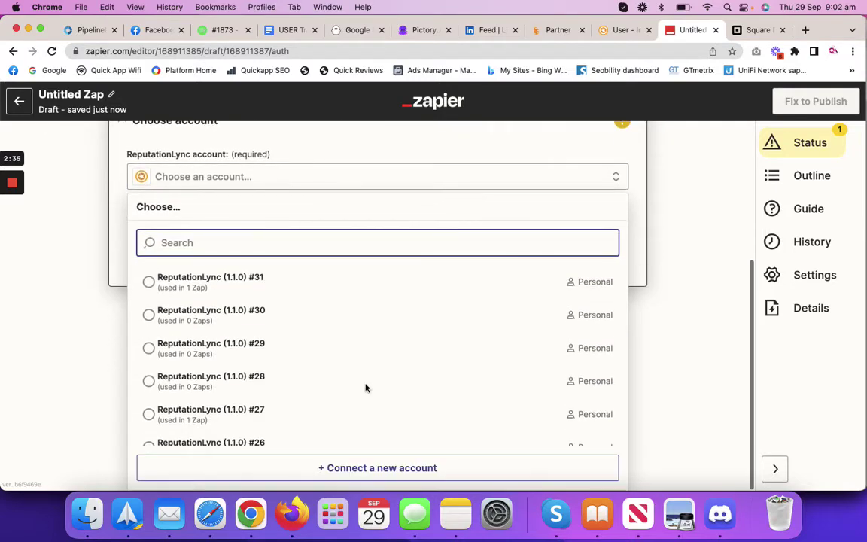
click(358, 470)
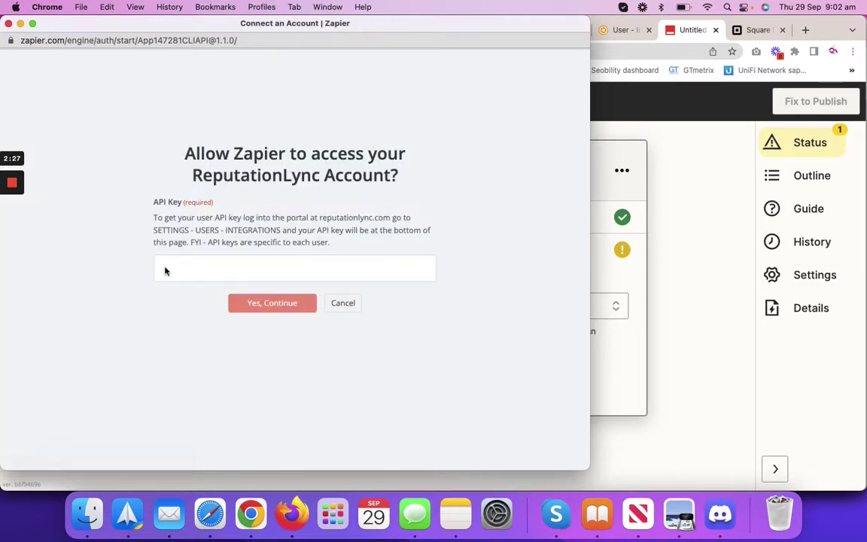
- Connect ReputationLync by pasting the copied API key, approving access, and confirming the account
click(170, 269)
key(super+v)
click(246, 302)
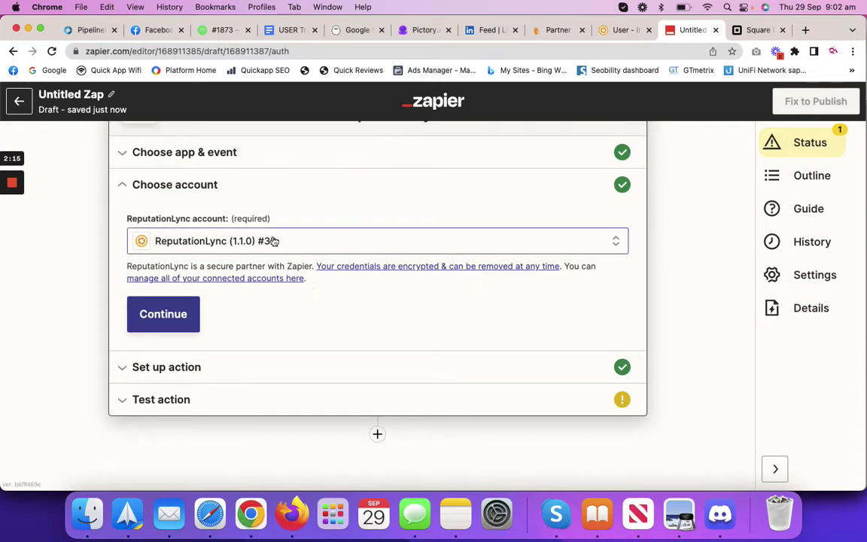
click(177, 316)
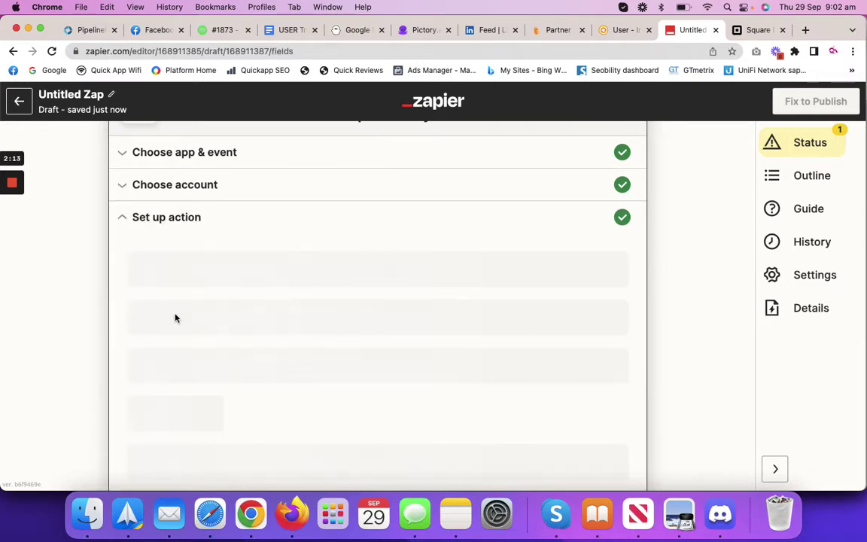
- Map Square's Email Address into the Email field, replacing the mistakenly inserted name values
click(283, 282)
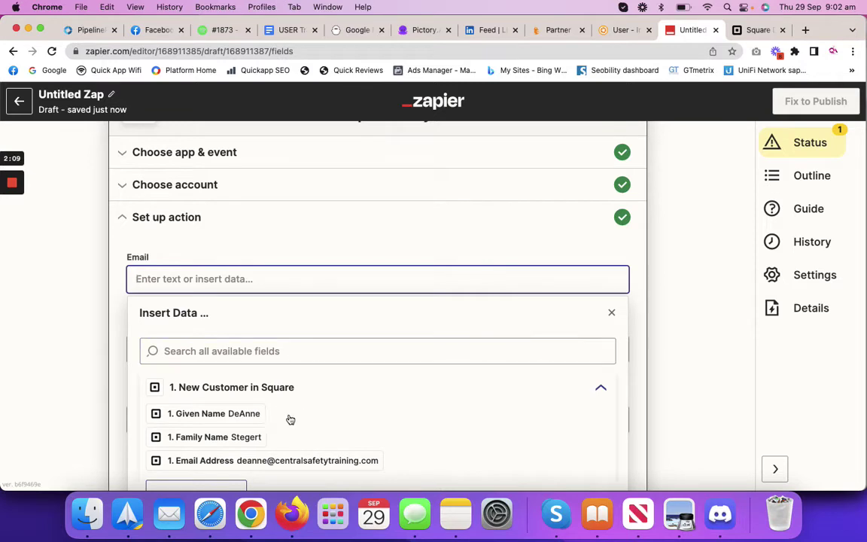
click(214, 417)
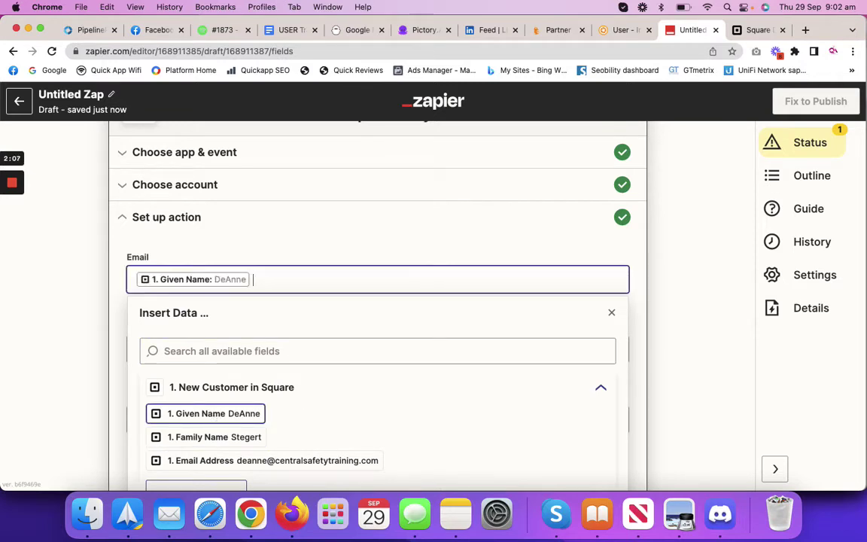
click(218, 437)
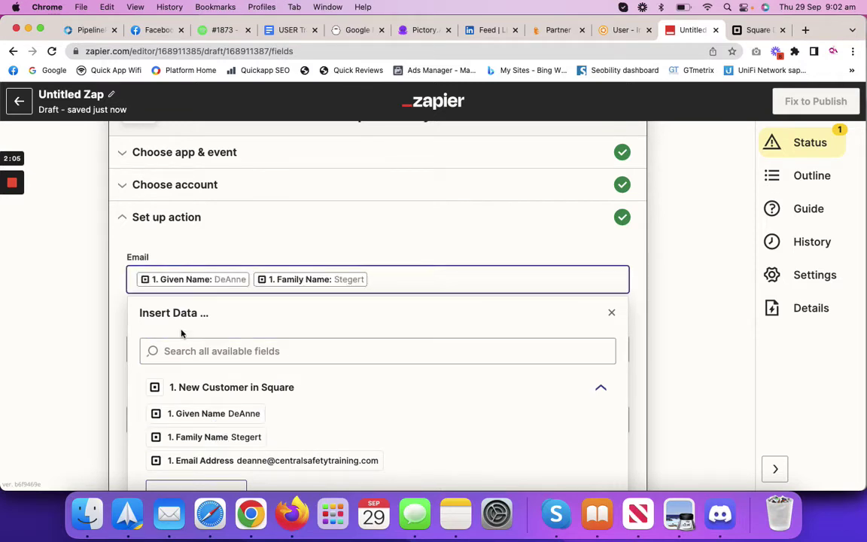
click(119, 319)
click(379, 274)
key(BackSpace)
key(BackSpace)
click(319, 459)
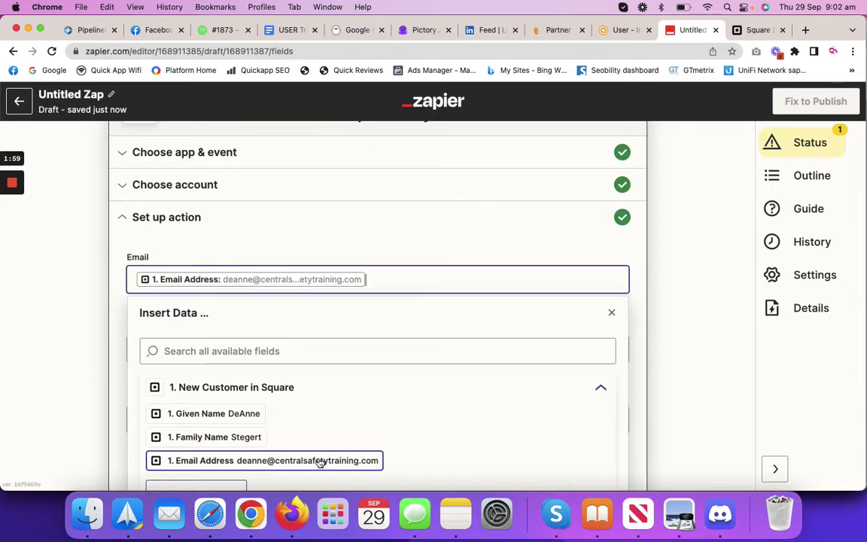
click(113, 336)
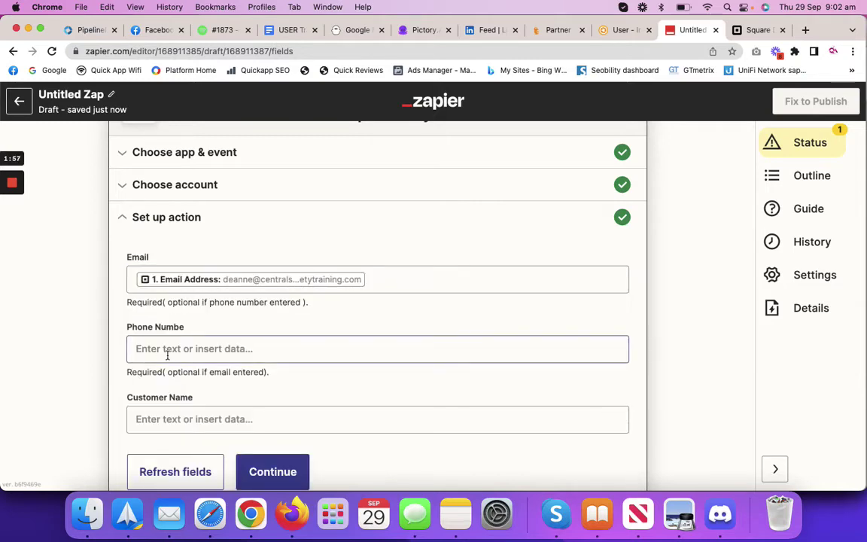
- Map Square's Phone Number into the Phone Number field using Show all options
click(256, 349)
scroll(275, 414, down, 5)
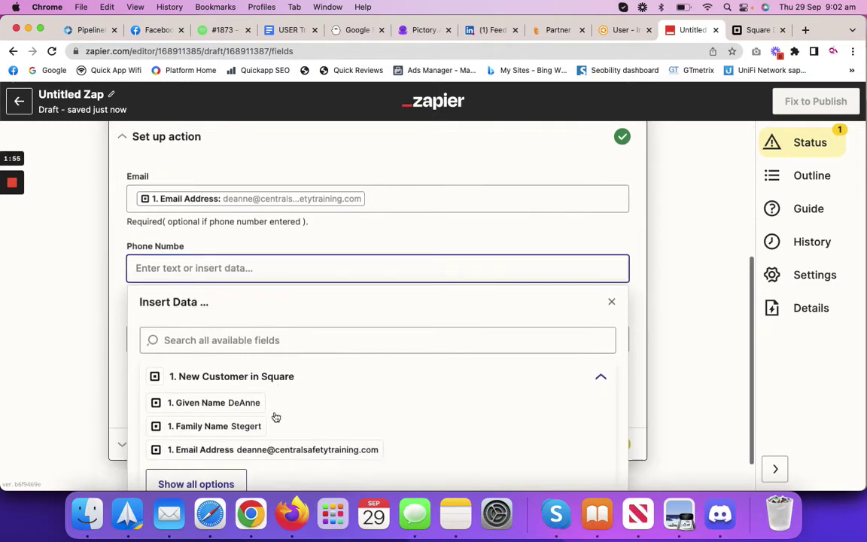
double_click(227, 439)
right_click(226, 439)
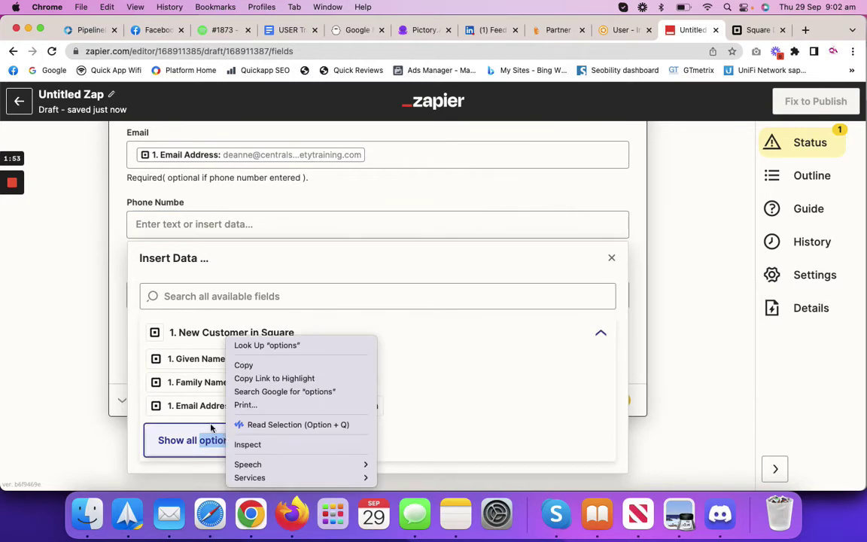
click(199, 431)
click(196, 439)
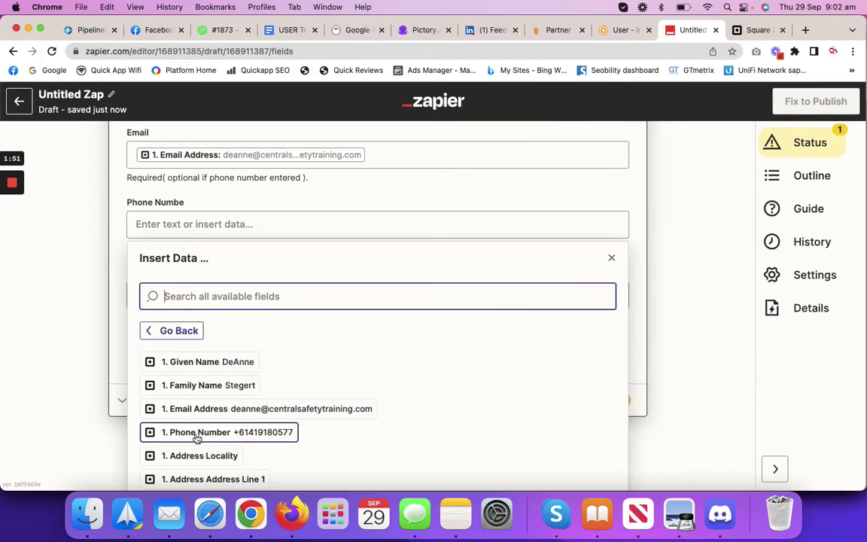
click(254, 435)
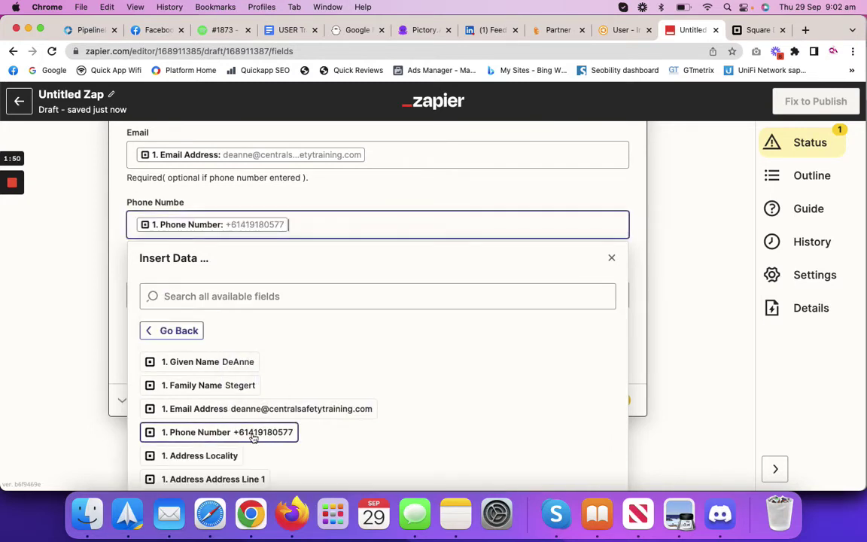
click(114, 272)
- Fill Customer Name with Square's given and family names and continue to the test
click(133, 287)
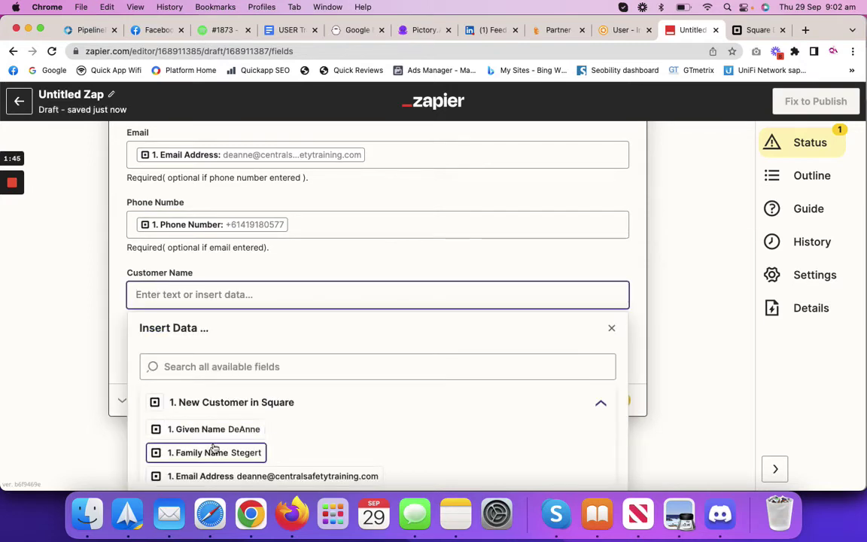
click(225, 429)
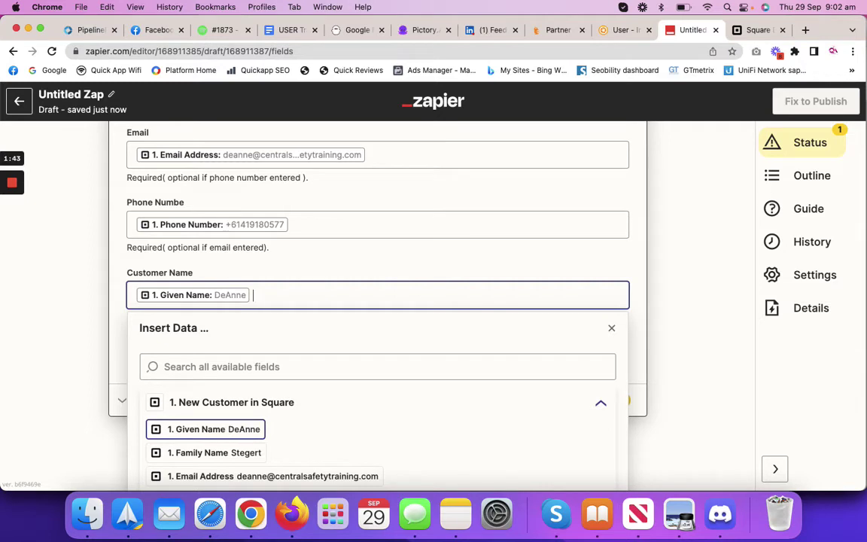
click(232, 451)
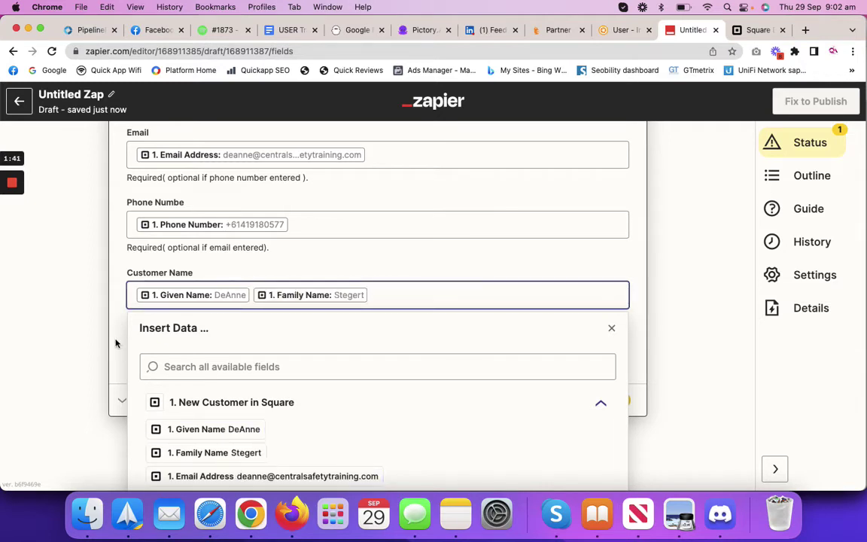
click(115, 343)
click(289, 349)
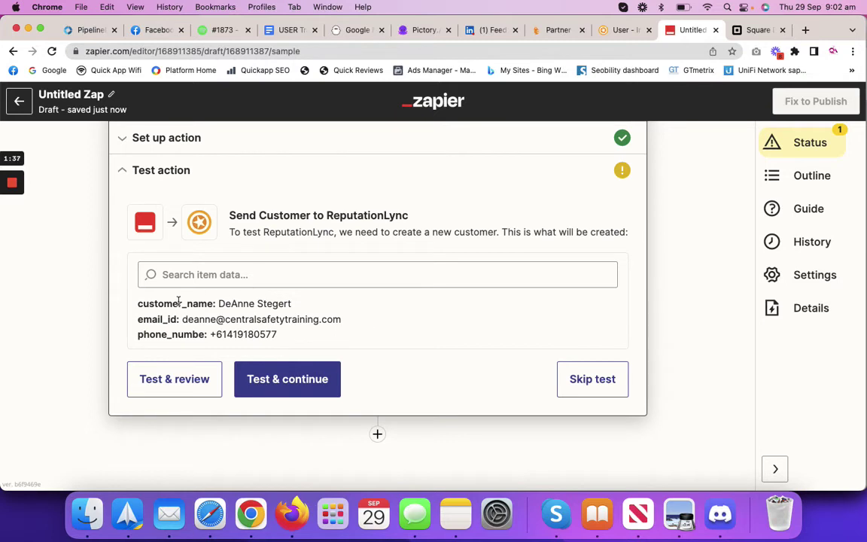
- Send a test customer to ReputationLync and rename the Zap to 'Zebra'
click(306, 381)
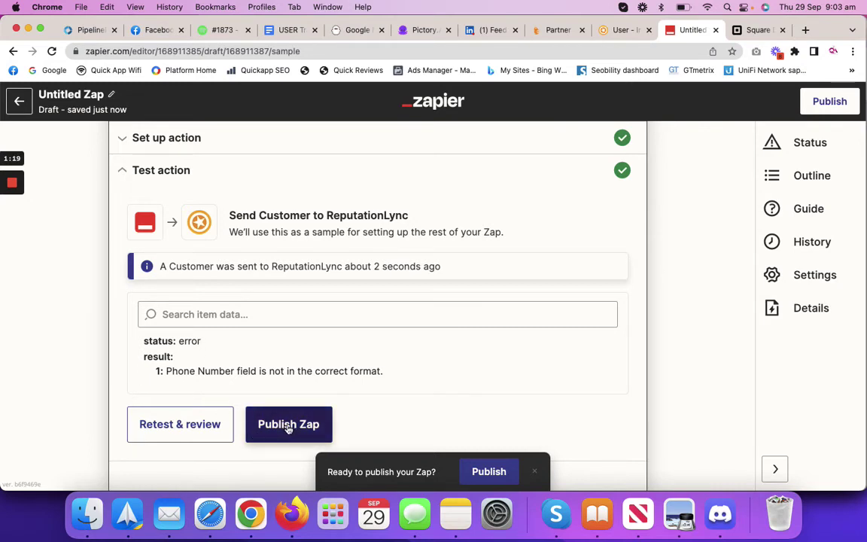
click(94, 98)
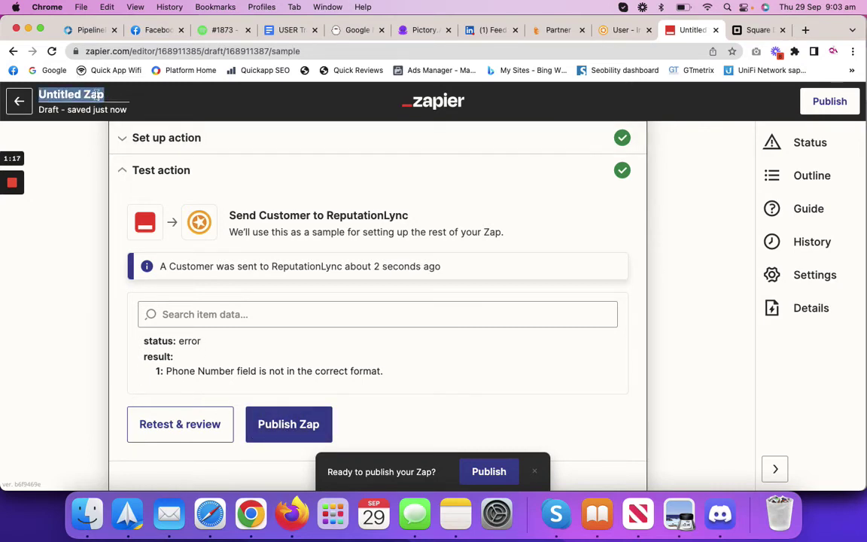
key(BackSpace)
text(Z)
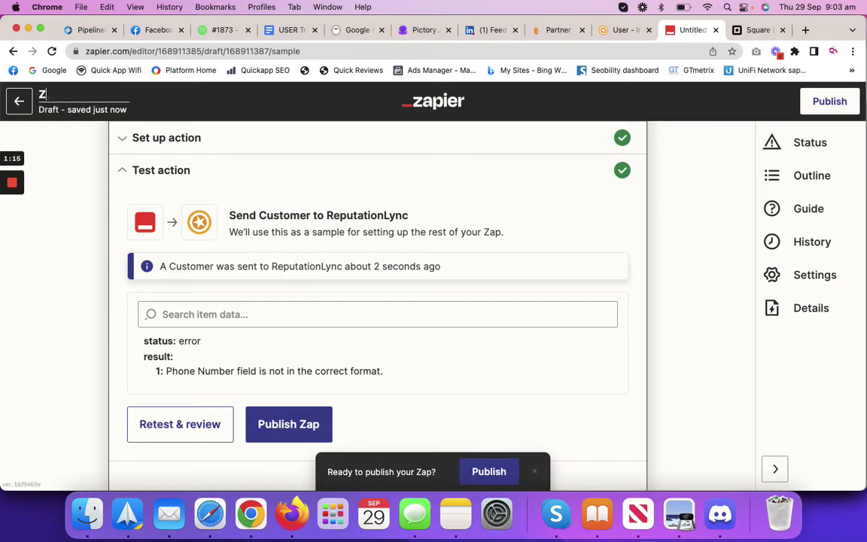
text(ebra)
click(62, 154)
- Publish and turn on the Zap, then view ReputationLync's customer list
click(489, 471)
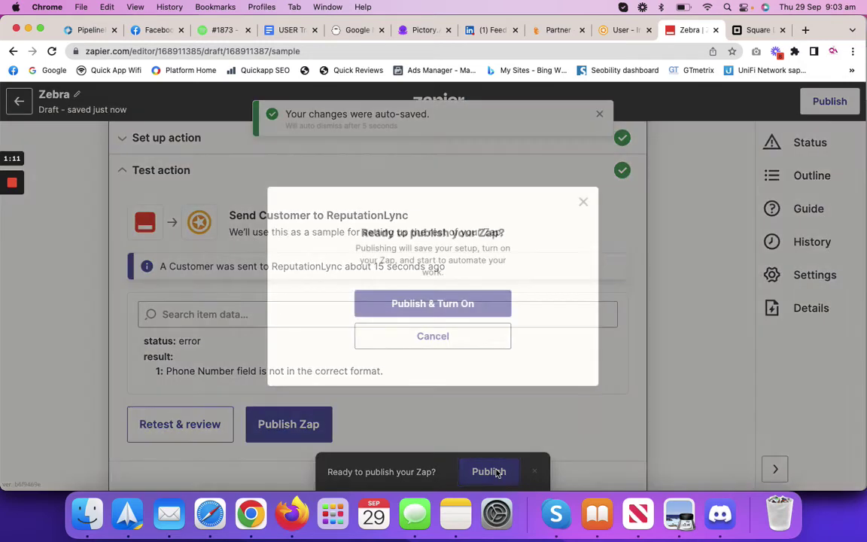
click(463, 306)
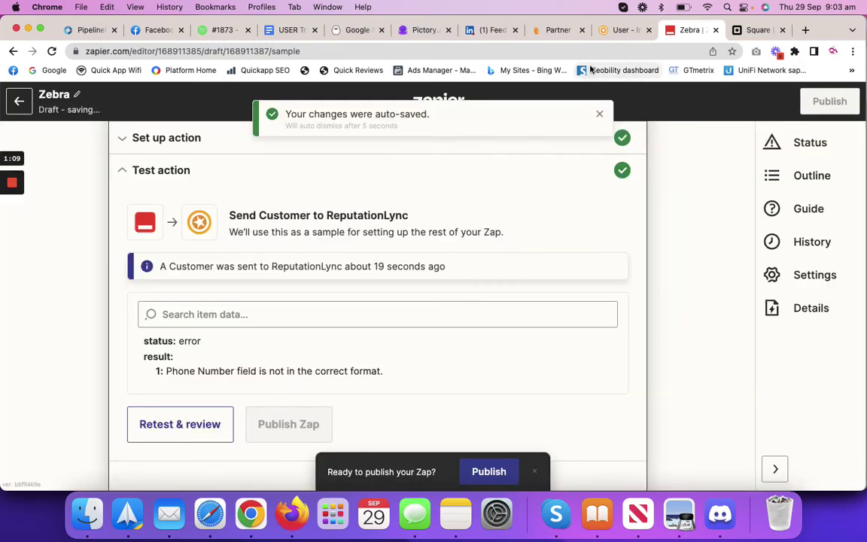
click(620, 30)
click(43, 163)
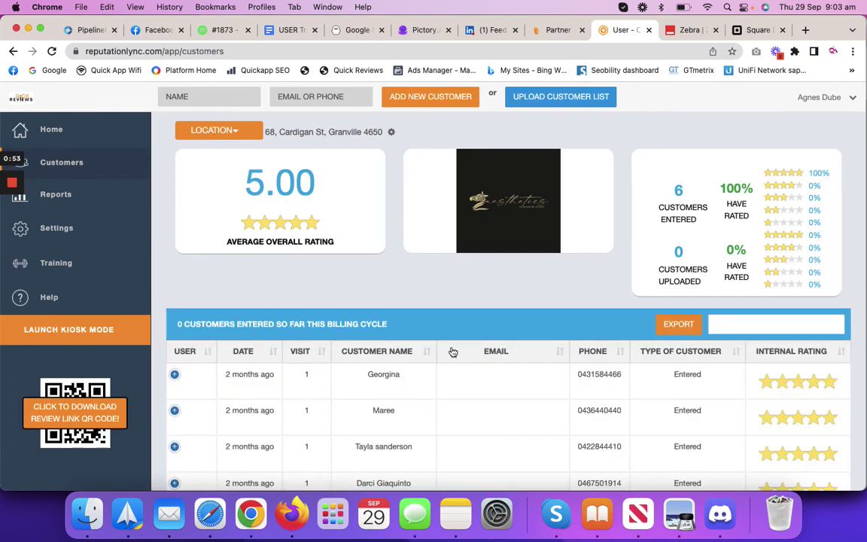
- Scroll through the ReputationLync customer table, then return to the Zebra zap in Zapier
scroll(453, 353, down, 1)
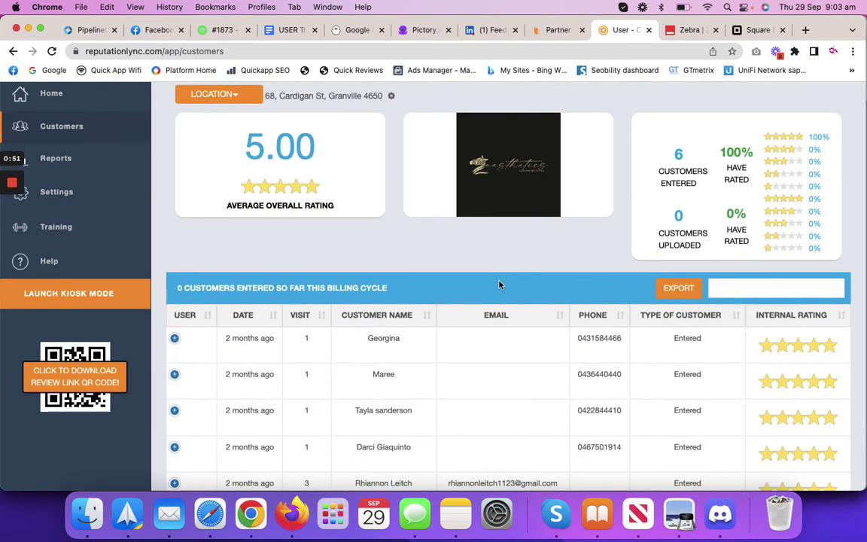
scroll(449, 251, up, 1)
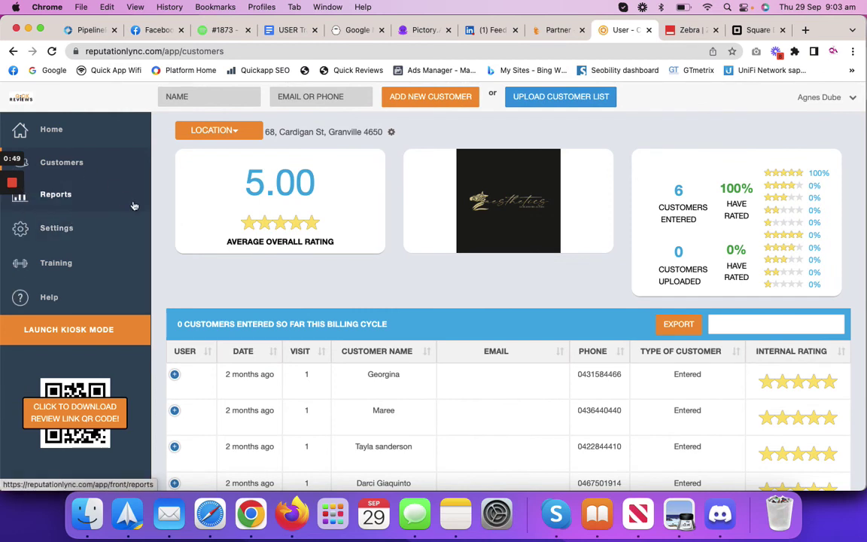
mouse_move(14, 183)
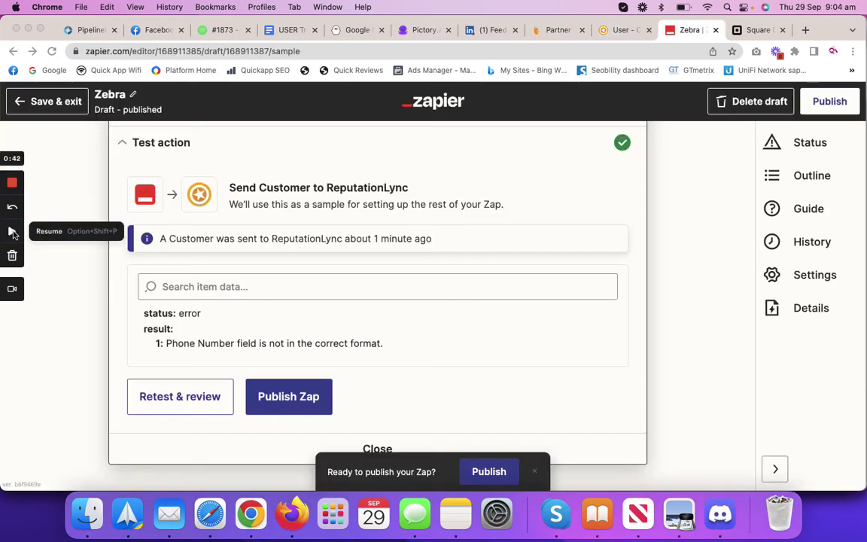
click(13, 232)
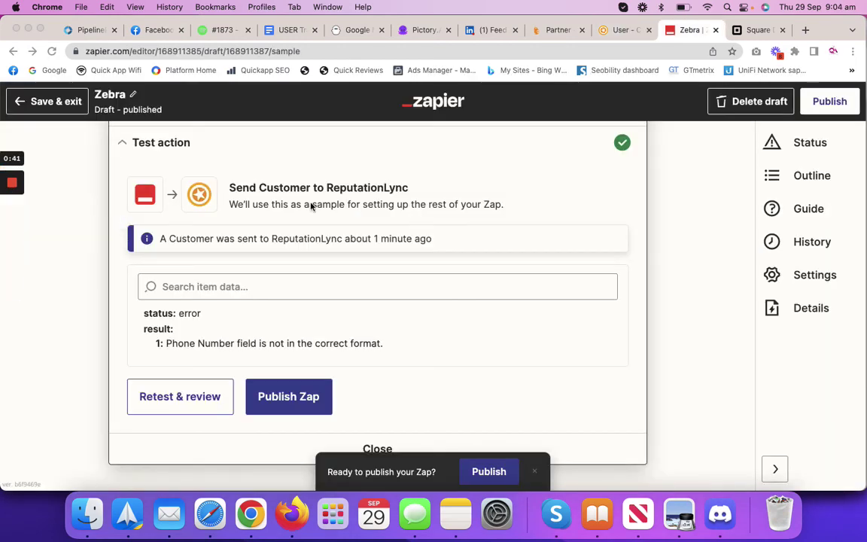
- Publish the Zebra zap's latest changes, confirming they replace the live version
click(288, 391)
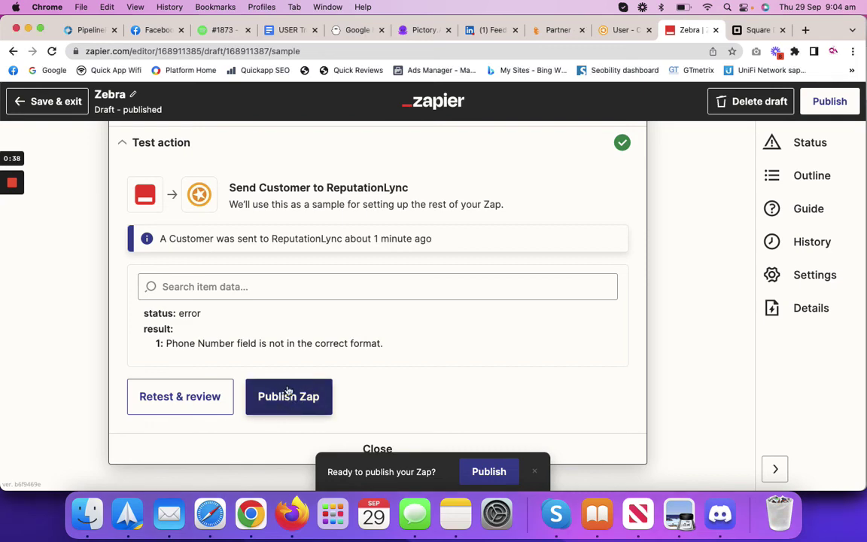
click(286, 397)
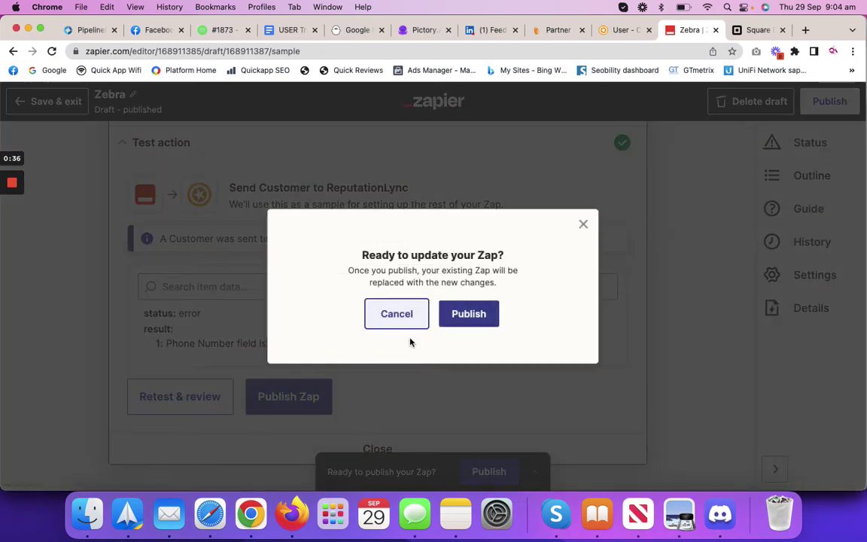
click(468, 313)
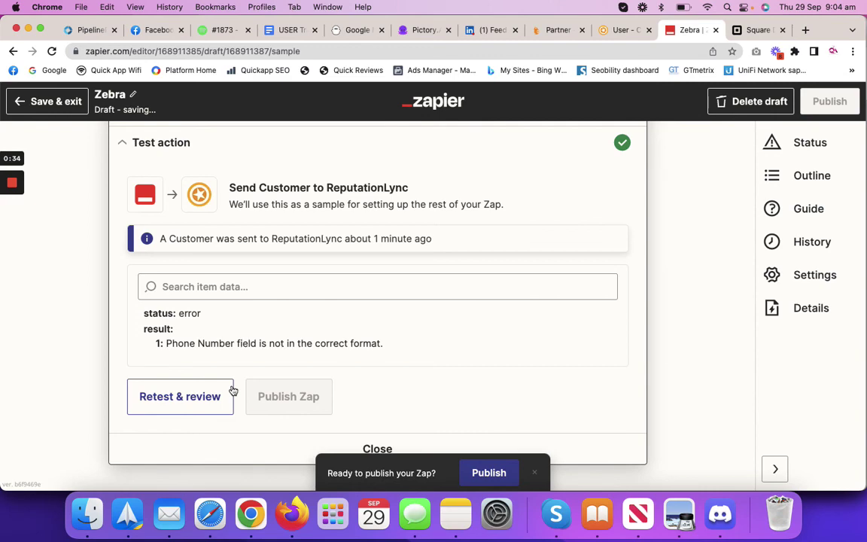